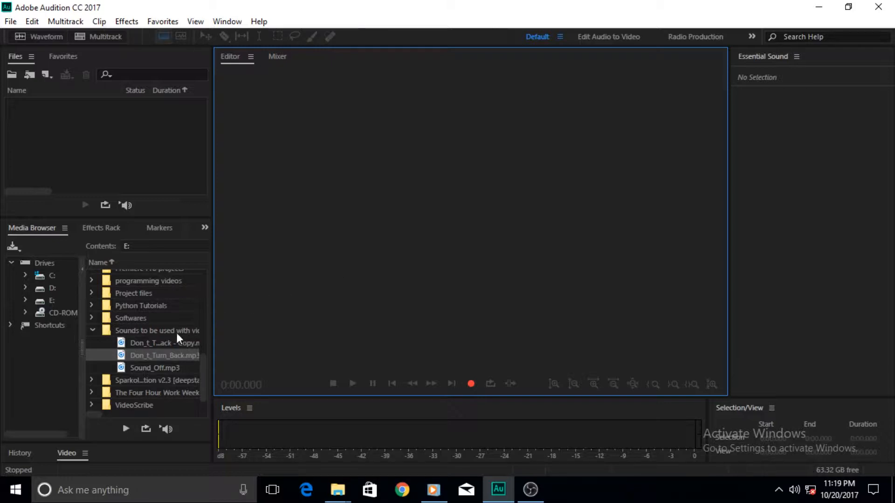
- Import Don_t_Turn_Back.mp3 from the Media Browser, open it in the waveform editor and enlarge the waveform area
drag(124, 353, 147, 155)
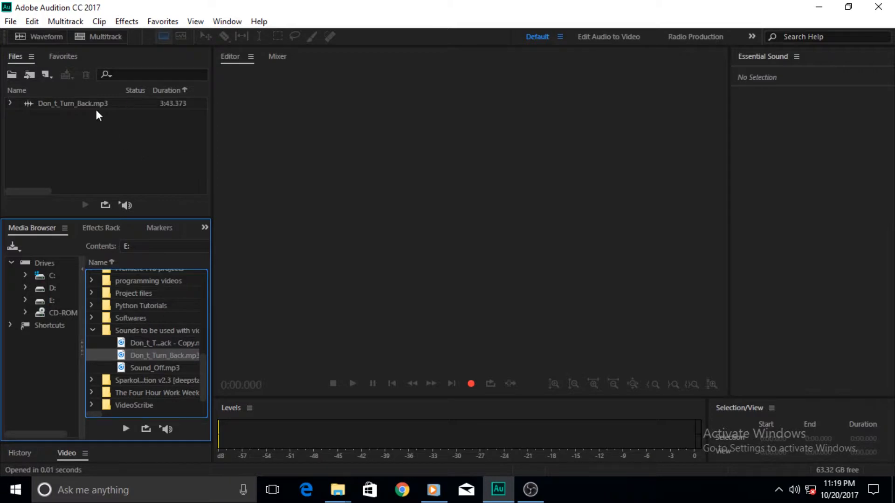
drag(66, 100, 518, 156)
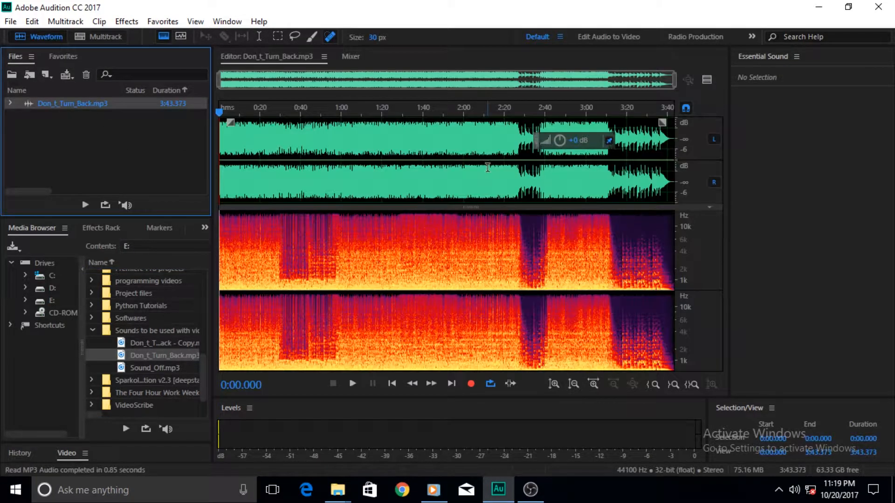
drag(443, 208, 443, 247)
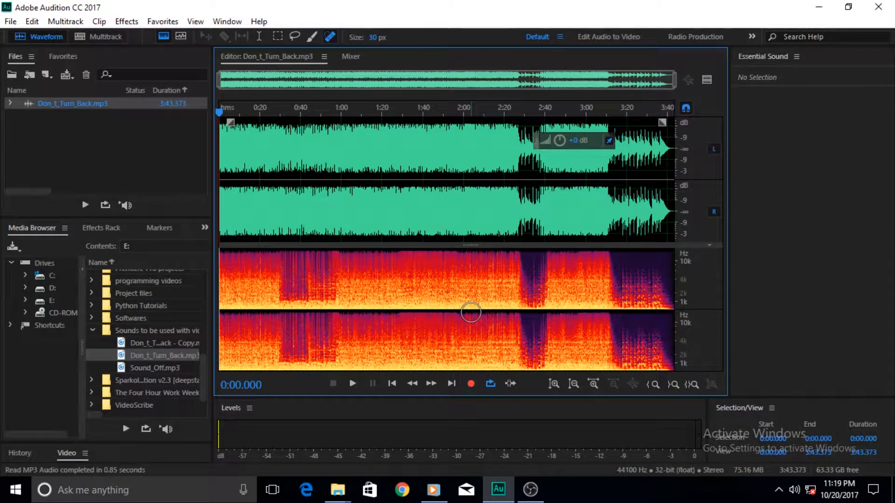
- Show the track's spectral pitch display, and return to the spectral frequency display
click(164, 36)
click(179, 36)
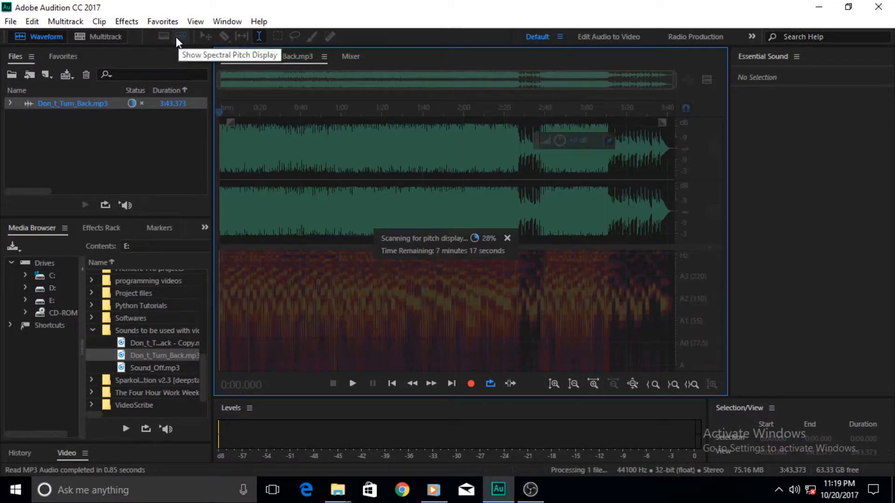
click(166, 37)
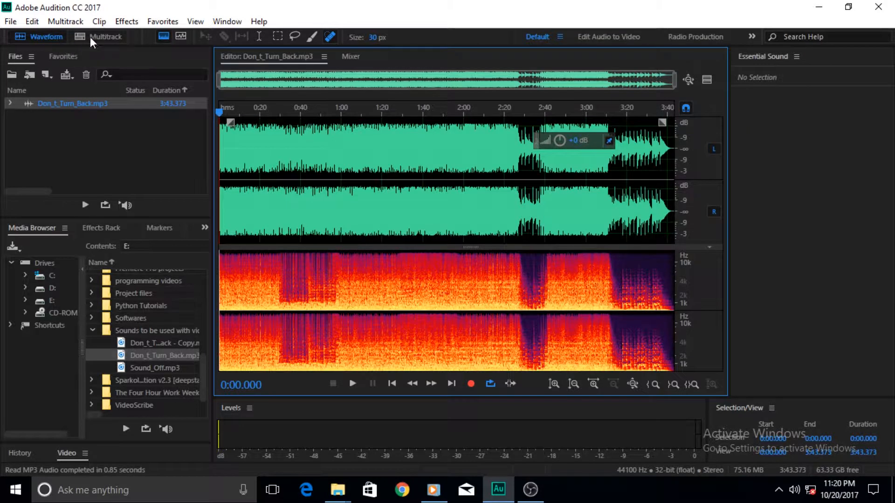
- With the Time Selection tool, select about 1:14.762–1:16.000 and 1:15.330–1:17.000 in the waveform, and about 1:17.477–1:19.000 in the spectral display
click(257, 38)
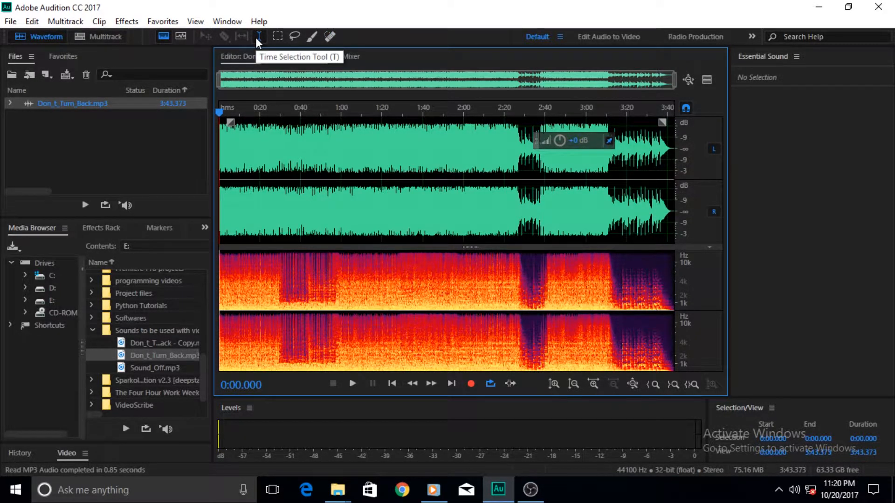
click(373, 140)
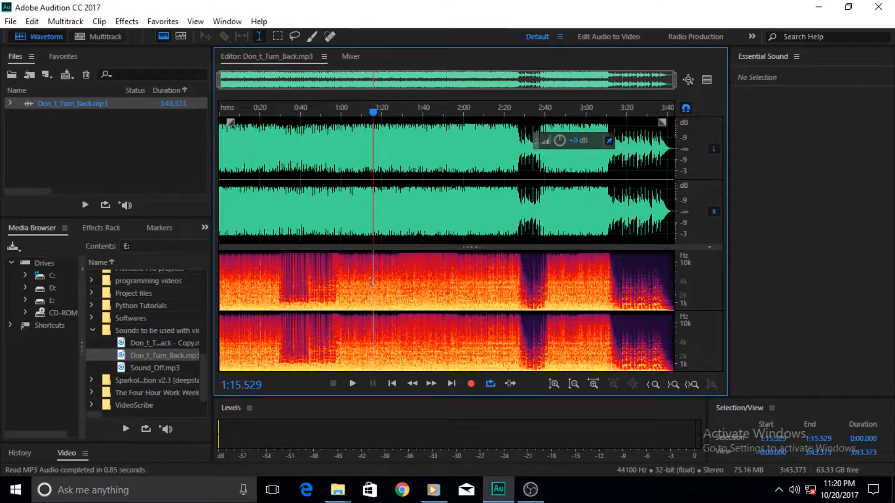
scroll(370, 267, up, 5)
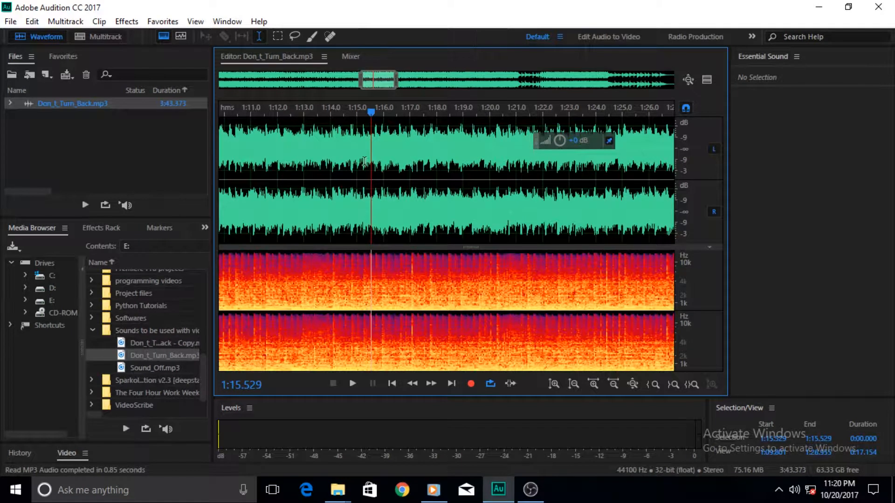
drag(351, 147, 383, 147)
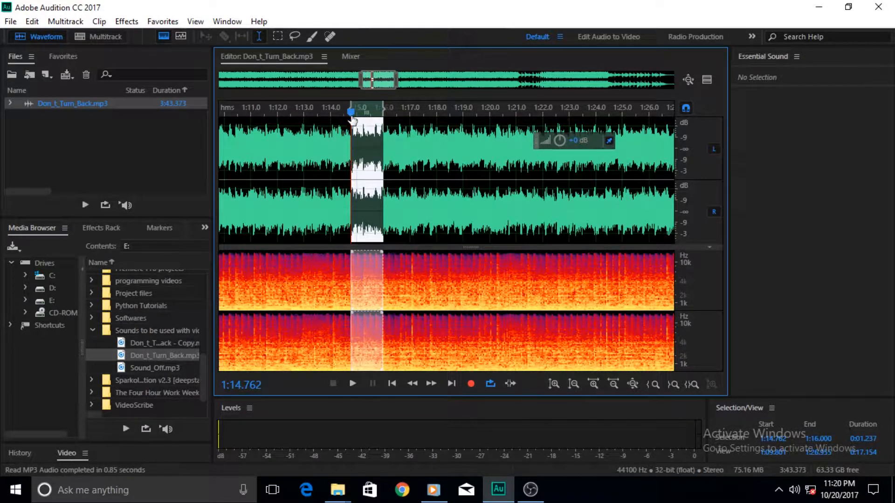
drag(410, 143, 366, 120)
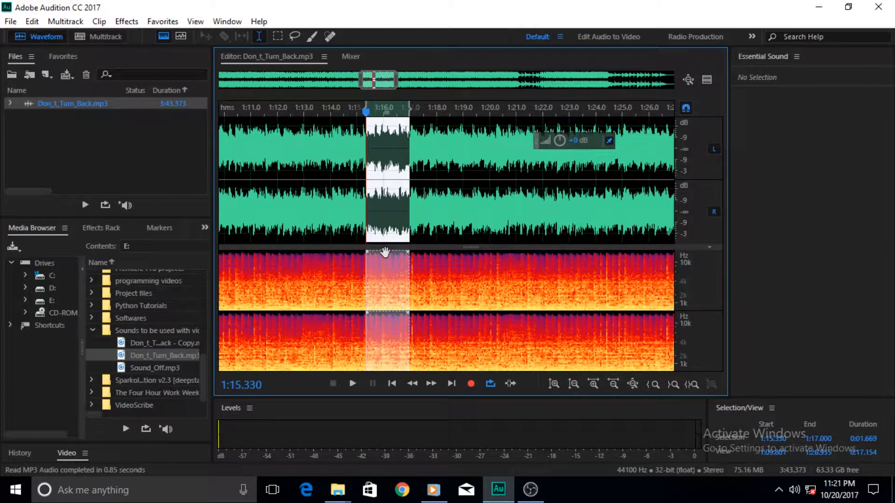
drag(423, 285, 463, 282)
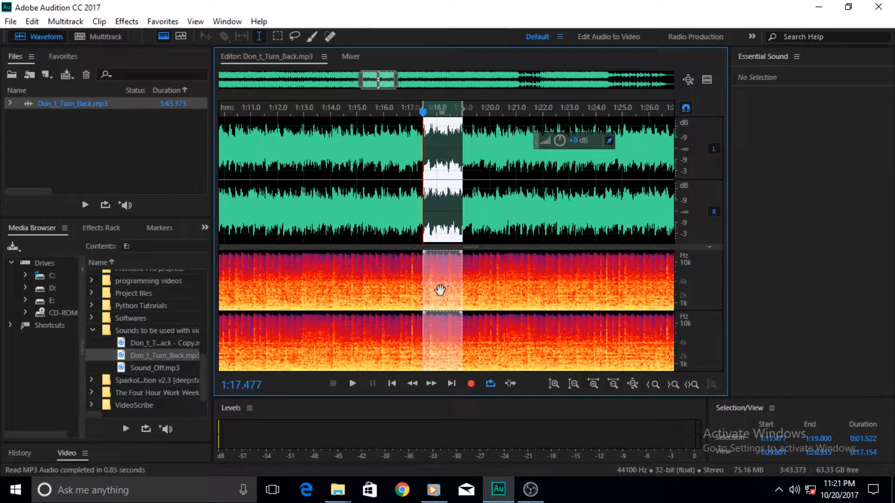
- Enlarge the spectral display and marquee-select an upper-frequency region from about 1:16.663 to 1:20.538
drag(479, 248, 489, 165)
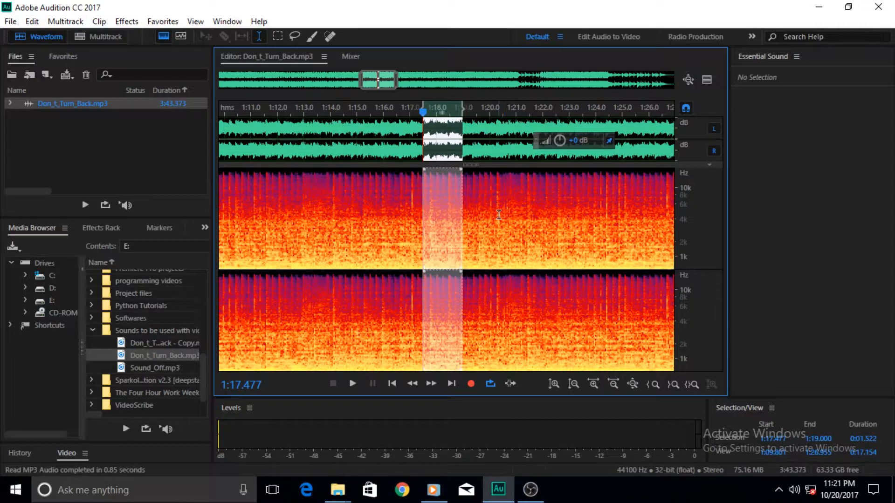
click(277, 37)
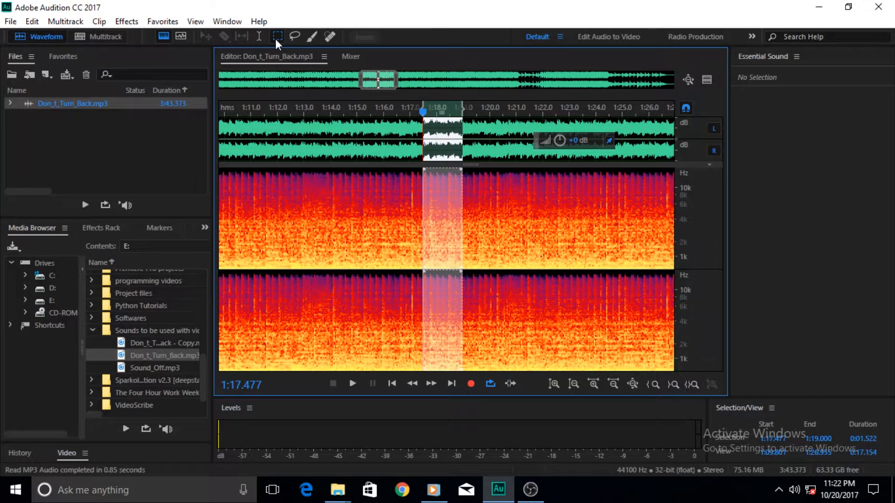
click(401, 190)
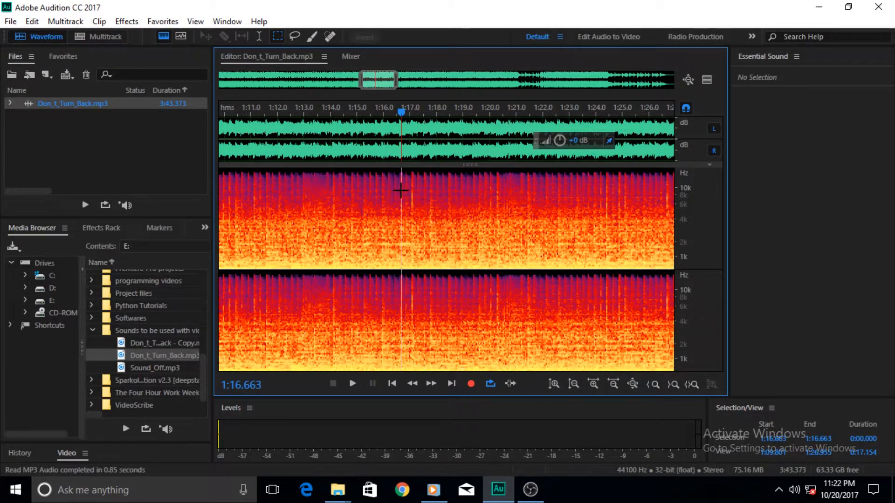
drag(401, 190, 504, 212)
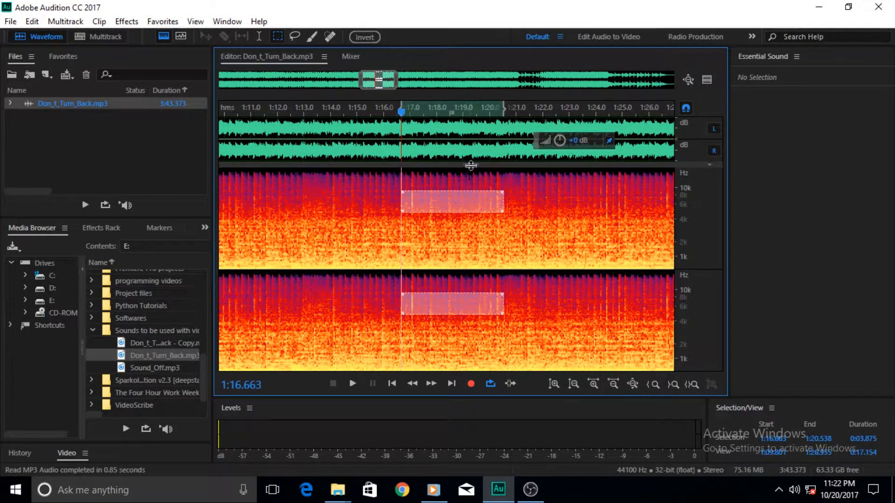
- Enlarge the waveform area and use the Time Selection tool to select about 1:15.354 to 1:16.613
drag(471, 166, 471, 254)
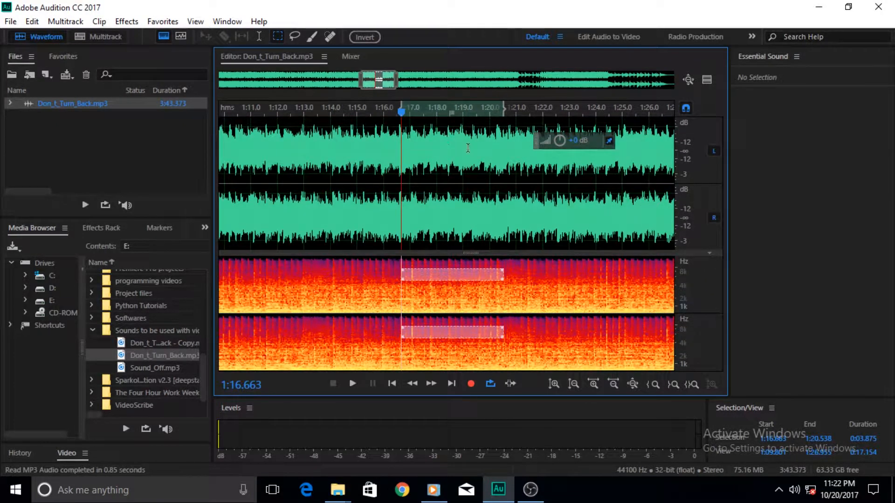
click(259, 37)
drag(366, 265, 400, 269)
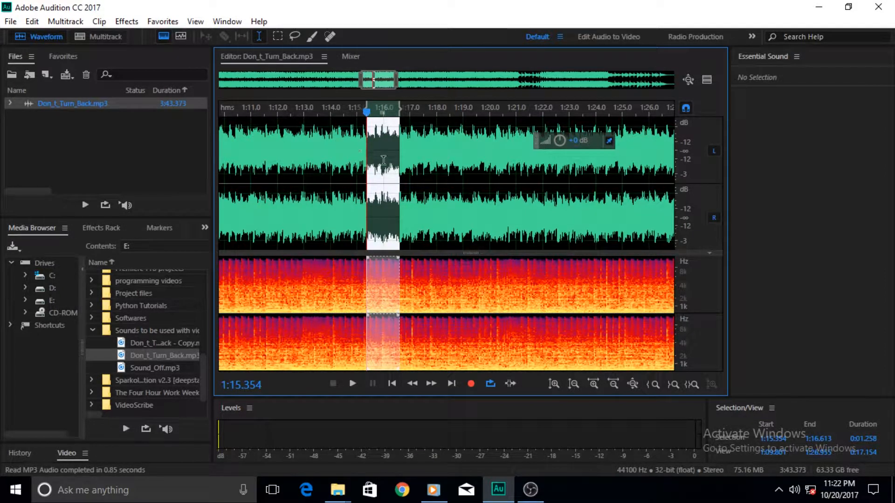
- Enlarge the spectral display and marquee-select a frequency band from about 1:18.267, extending the selection's end to 1:25.000
click(278, 40)
drag(442, 254, 439, 176)
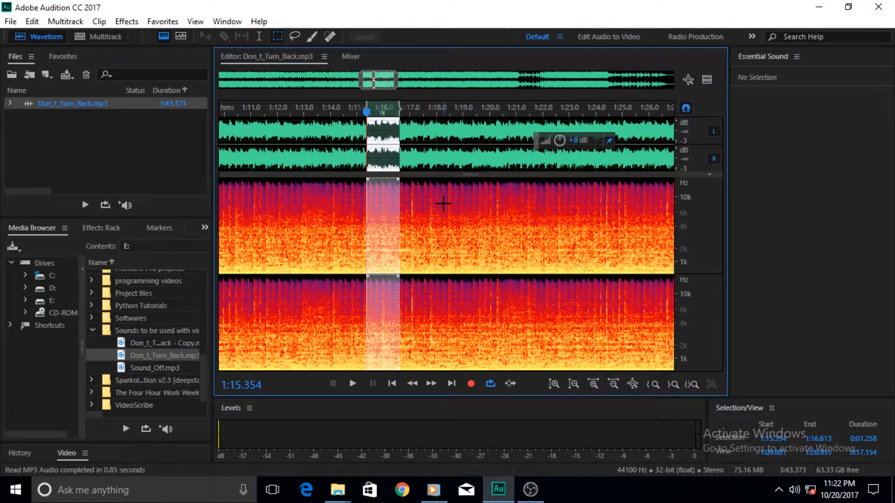
drag(444, 204, 617, 228)
drag(619, 227, 621, 224)
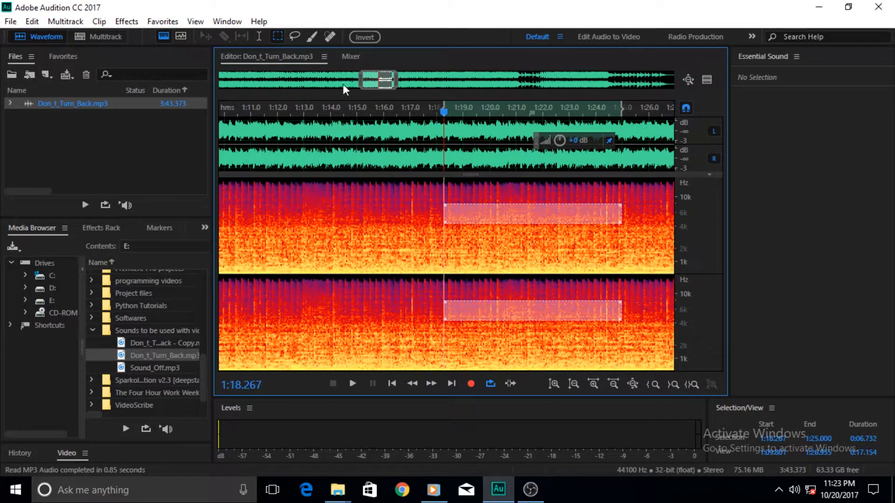
- Draw a freeform Lasso selection about 3.8 seconds long in the spectral display and move it to start at about 1:16.416
click(296, 39)
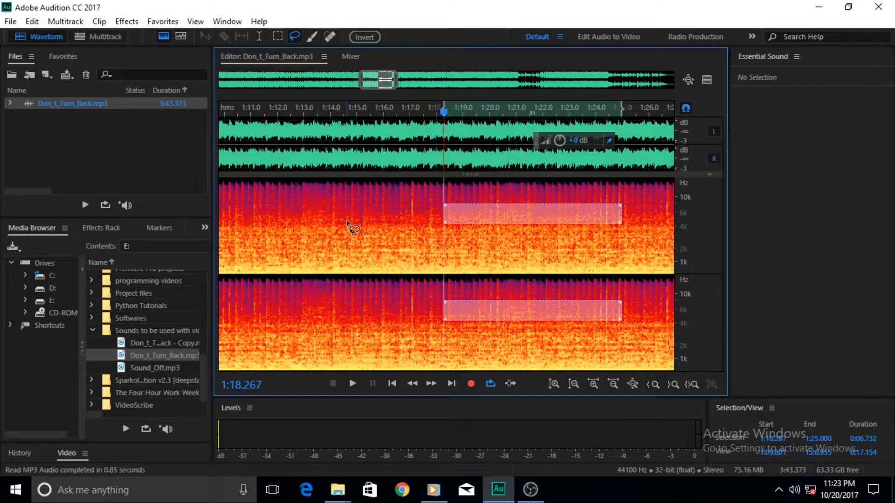
mouse_move(347, 223)
mouse_down()
mouse_move(359, 205)
mouse_move(425, 189)
mouse_move(450, 216)
mouse_move(433, 223)
mouse_move(434, 256)
mouse_move(407, 245)
mouse_move(360, 251)
mouse_move(344, 240)
mouse_move(352, 216)
mouse_move(474, 215)
mouse_move(486, 233)
mouse_move(376, 238)
mouse_move(497, 214)
mouse_move(512, 228)
mouse_up()
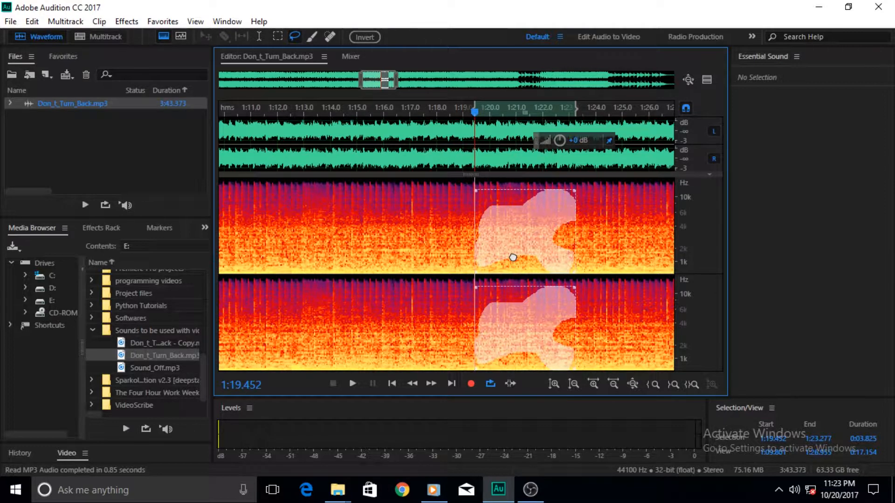
mouse_move(514, 254)
mouse_down()
mouse_move(518, 192)
mouse_move(517, 258)
mouse_up()
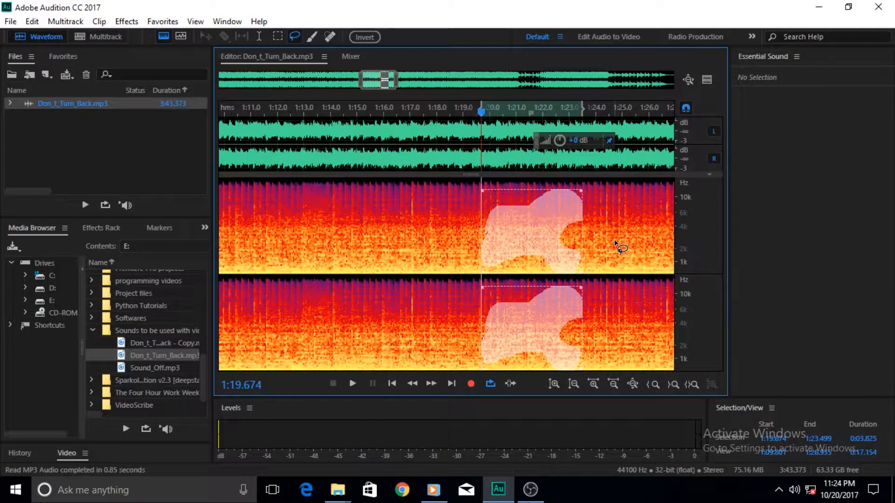
drag(521, 239, 435, 236)
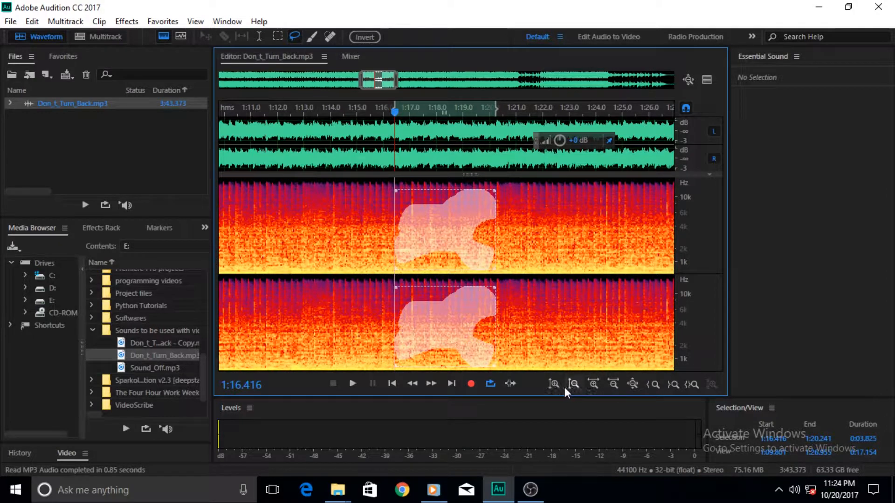
- Zoom in on the lassoed region and use the Time Selection tool to select about 1:17.797 to 1:19.064
click(599, 385)
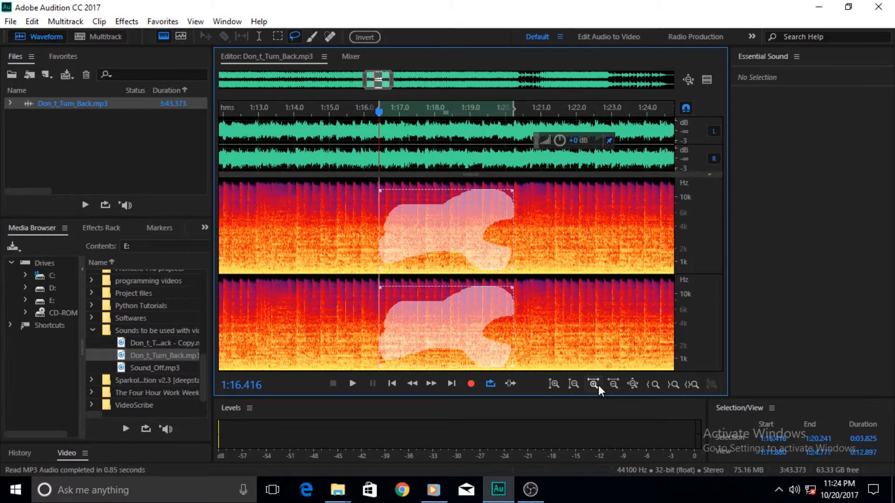
click(599, 385)
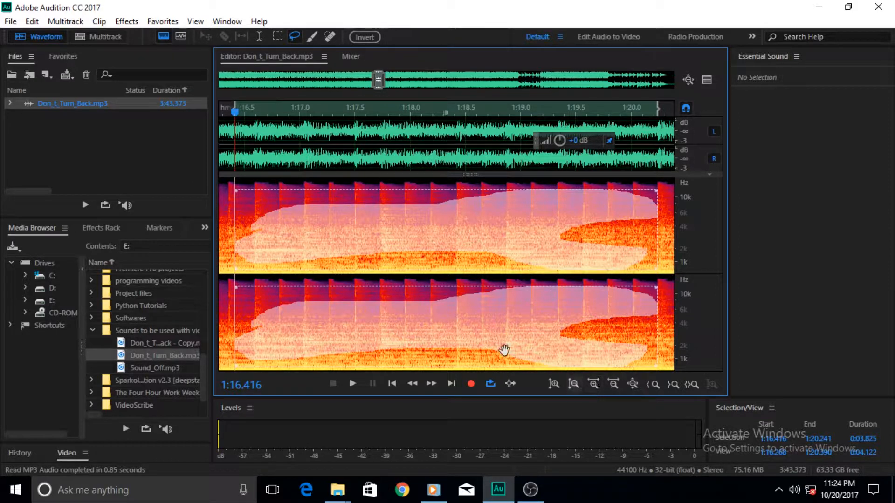
click(259, 37)
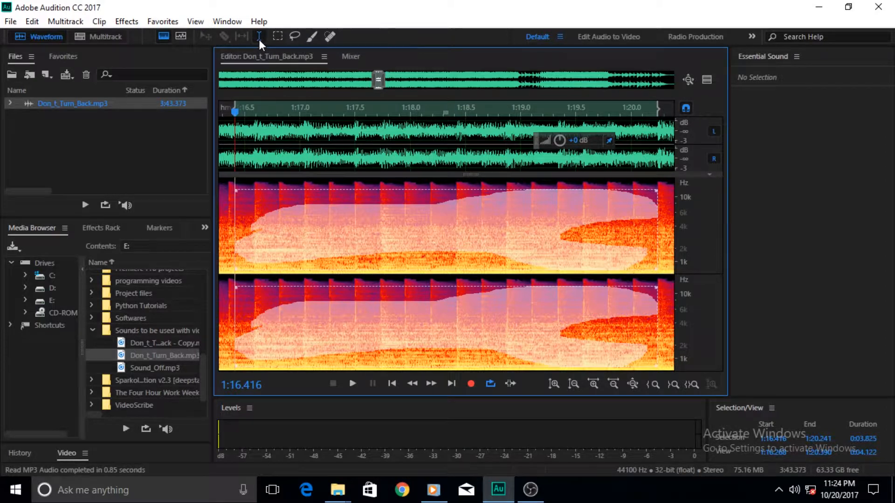
click(301, 280)
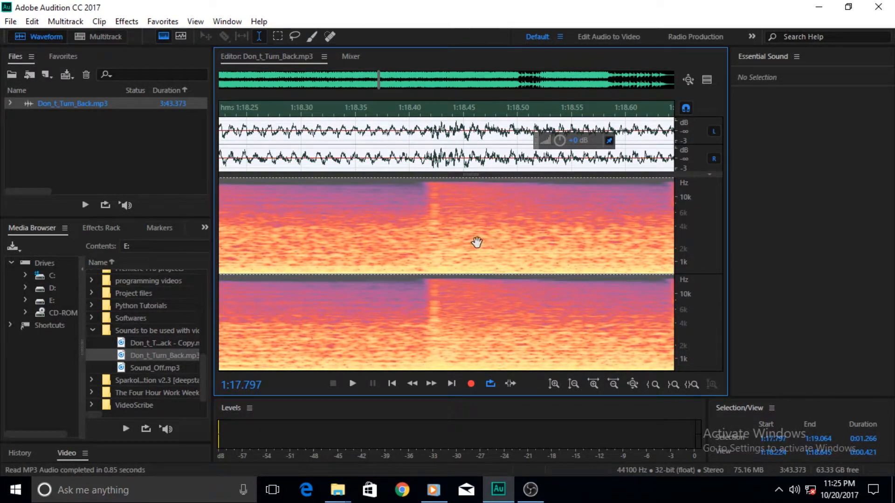
- Zoom out to the full track, select the entire audio and enlarge the waveform area over the spectral display
click(633, 385)
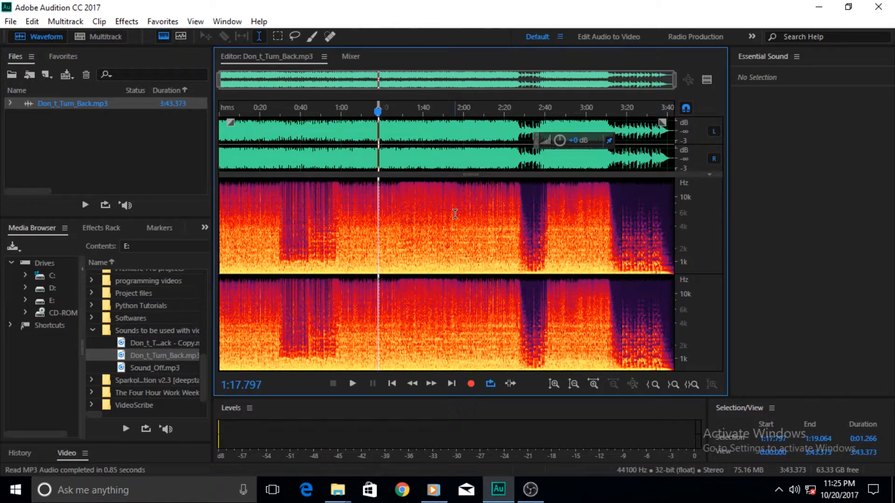
key(ctrl+a)
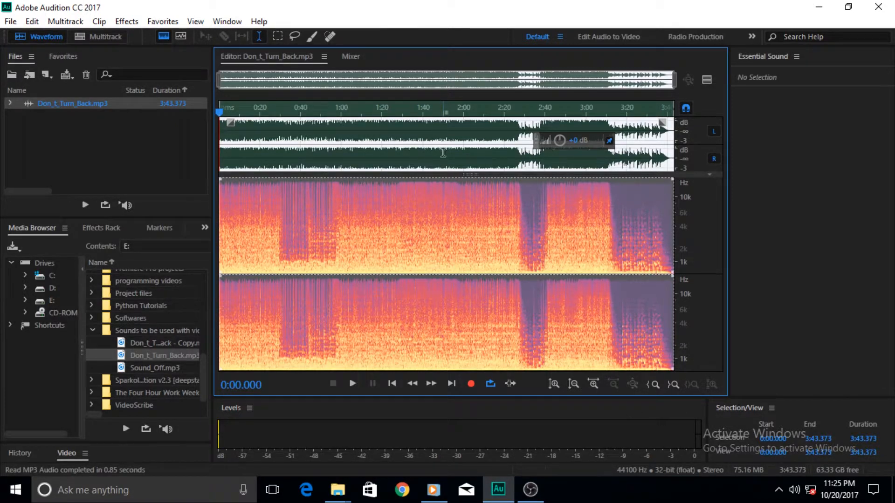
drag(448, 176, 471, 328)
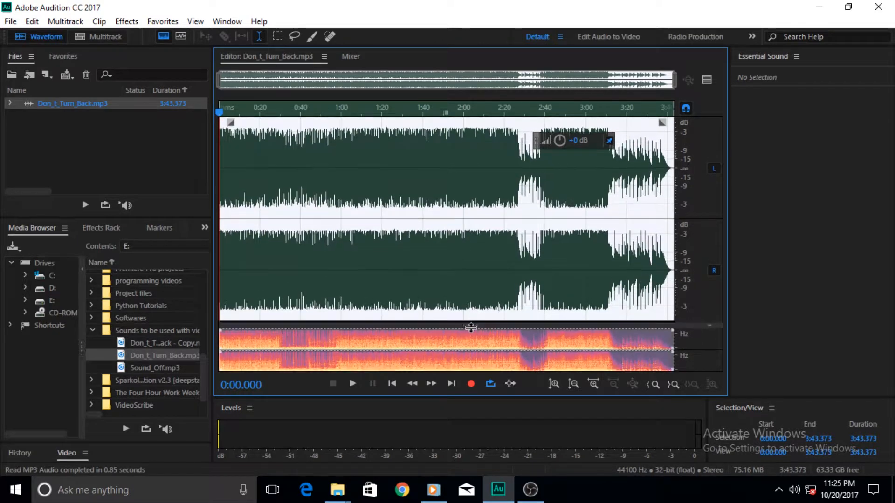
- Zoom the waveform's amplitude scale out and in to compare how the selected audio is displayed
click(569, 386)
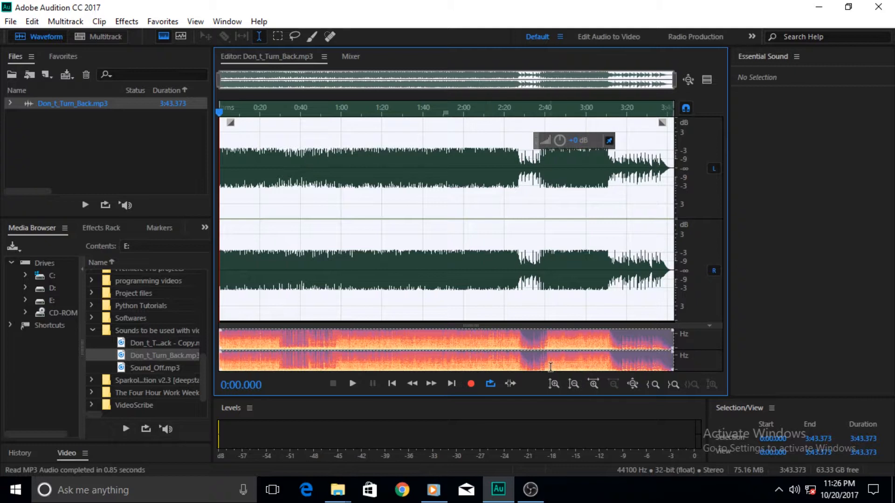
click(575, 388)
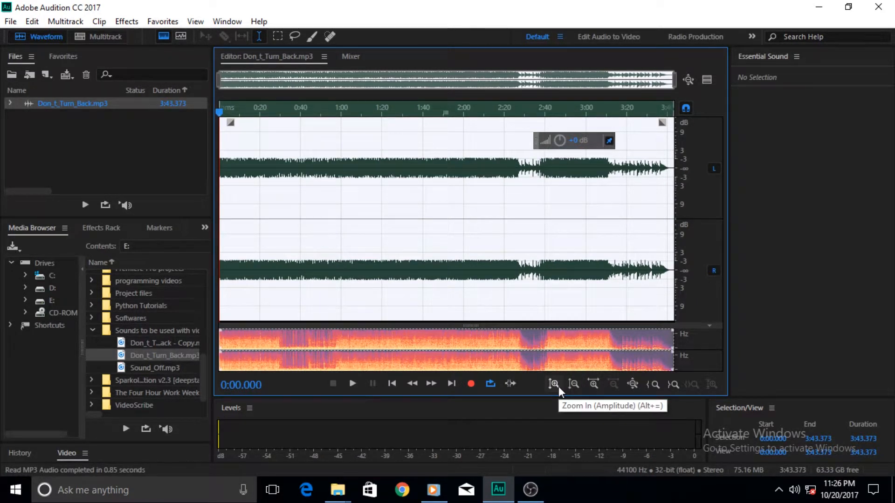
click(554, 384)
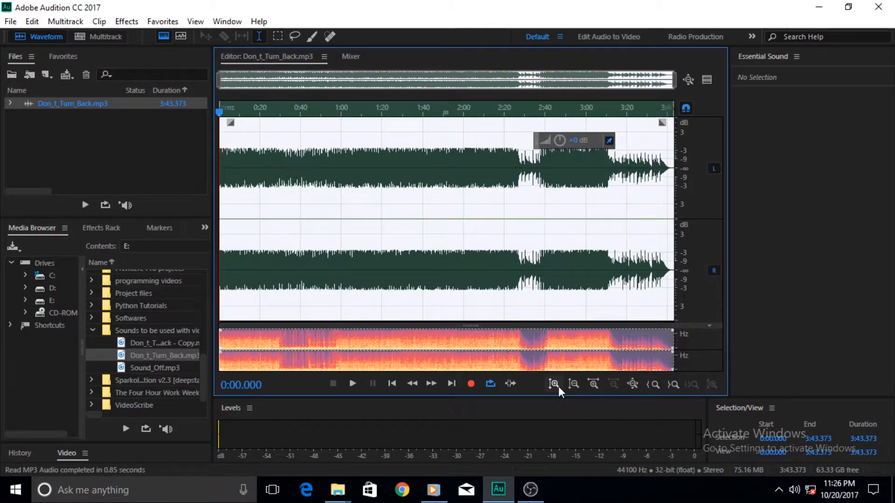
click(554, 383)
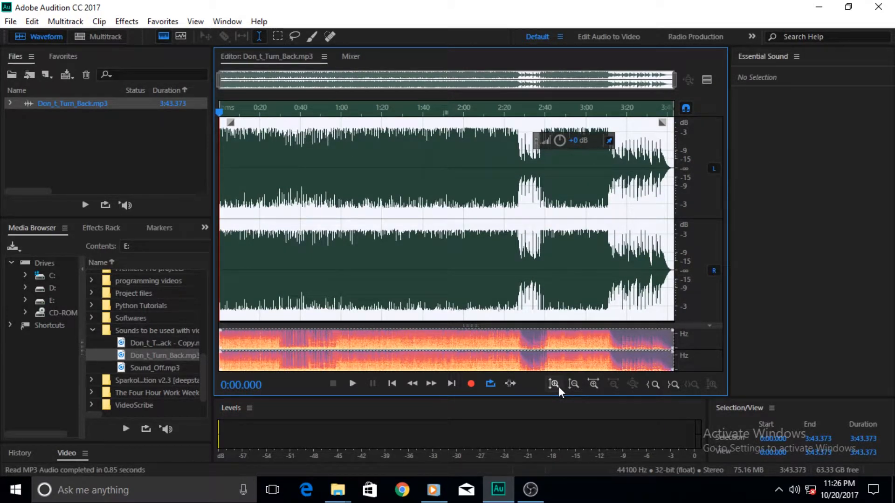
click(570, 383)
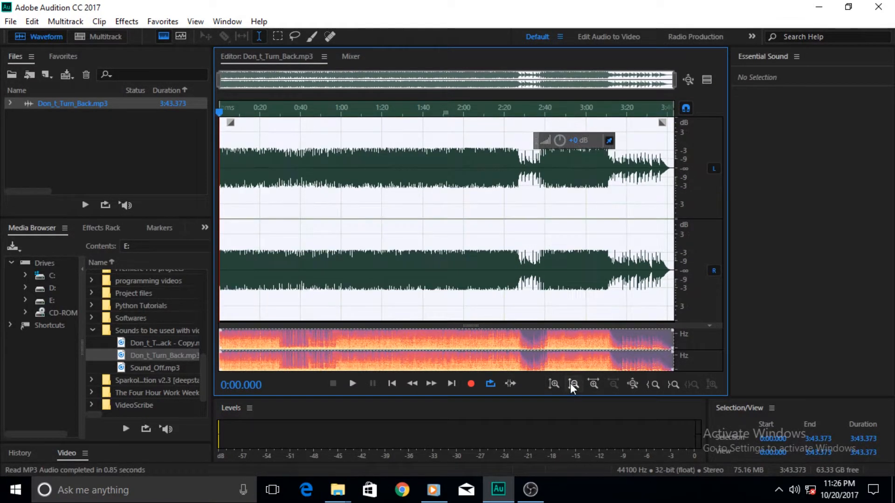
- Enlarge the waveform's amplitude scale, zoom in on the time axis to about 1:40 to 2:03, and return to the full track view
click(559, 384)
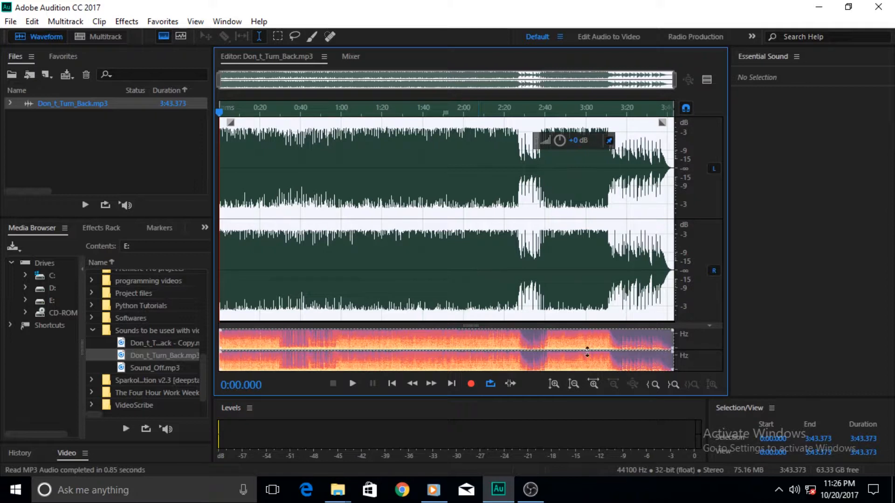
click(595, 388)
click(594, 388)
click(595, 388)
click(594, 387)
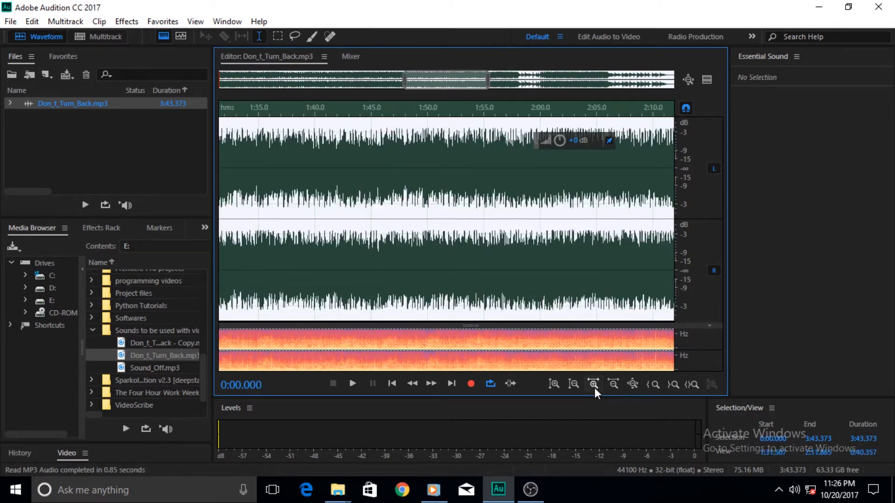
click(594, 388)
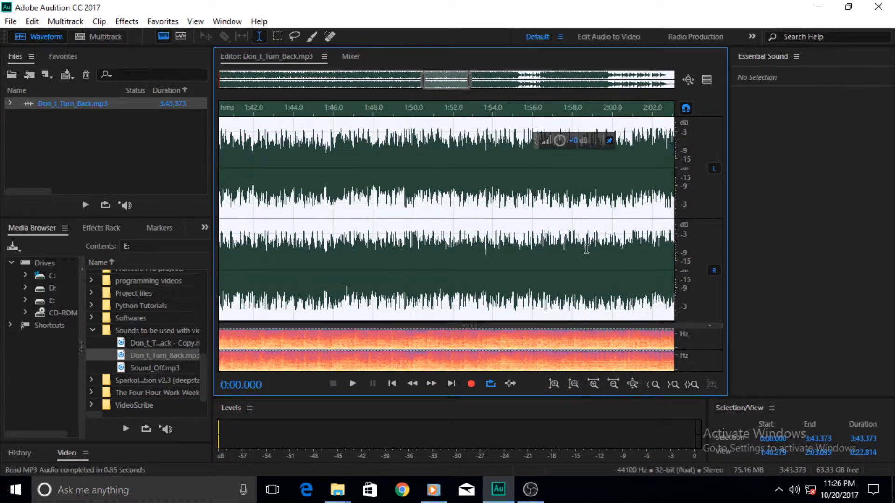
click(637, 387)
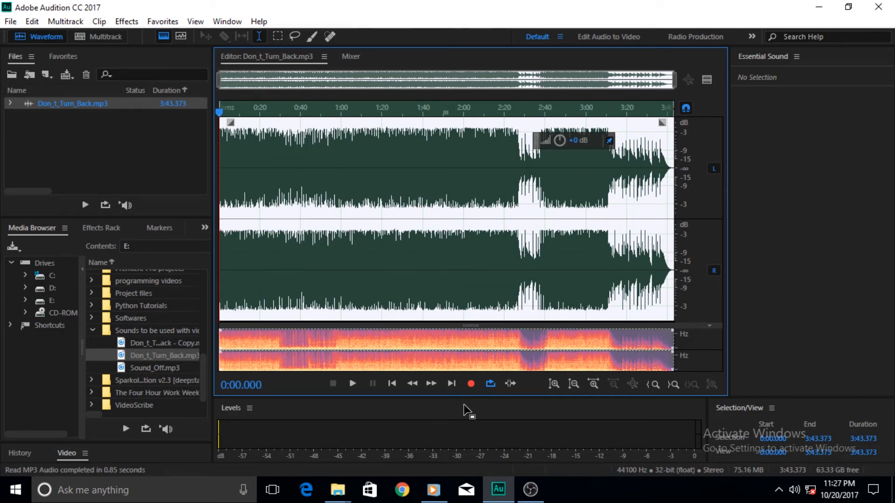
- Minimize Audition to reveal the Windows desktop and open the desktop's context menu
click(497, 500)
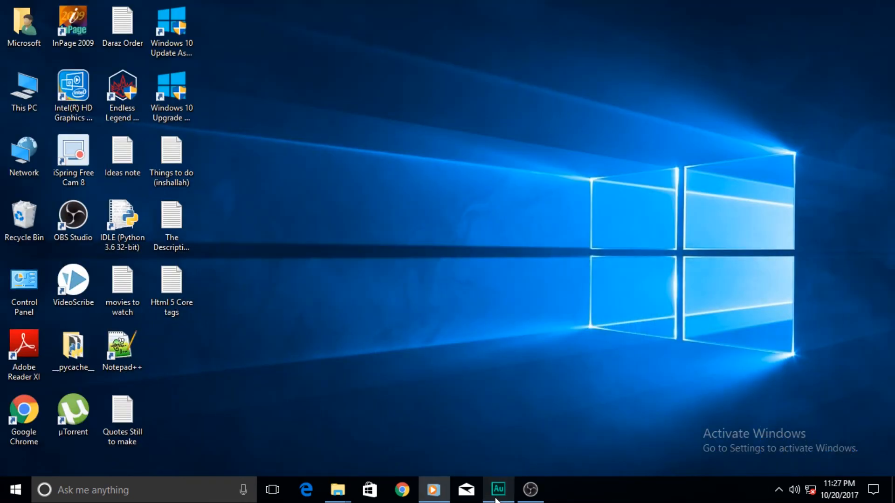
right_click(379, 156)
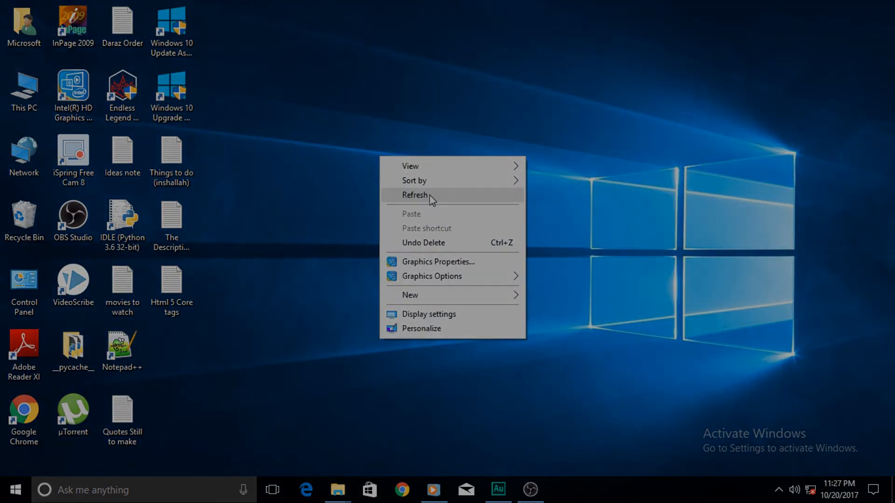